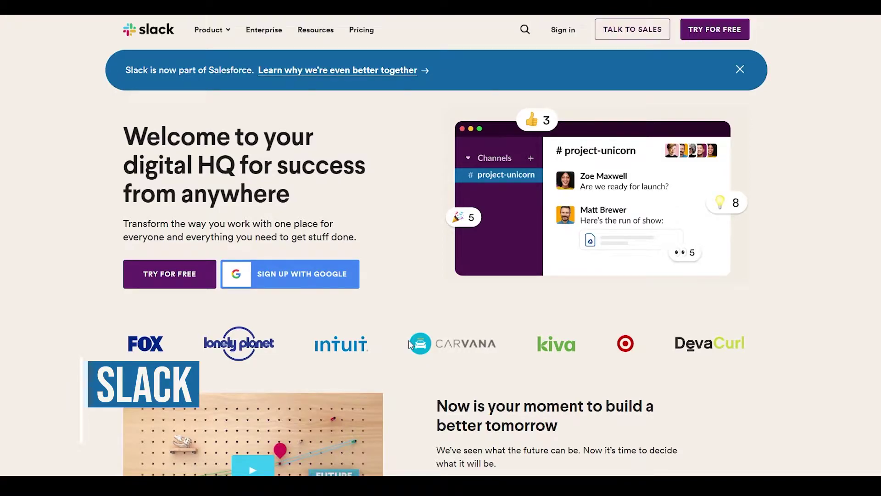
Step: Look over the Slack landing page and start the free sign-up
scroll(409, 341, down, 8)
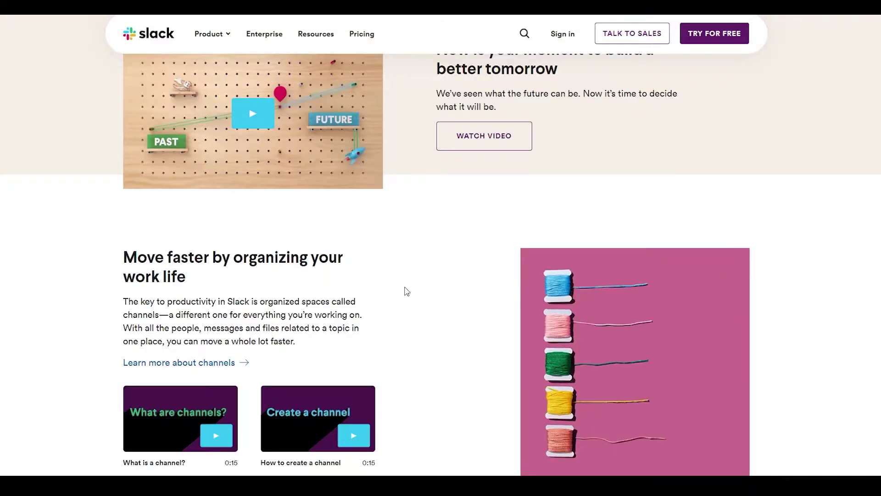
scroll(407, 291, up, 3)
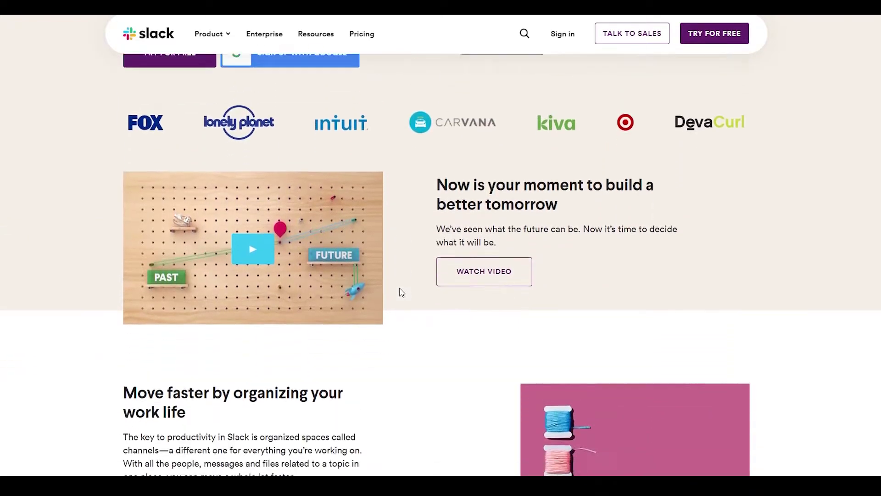
scroll(404, 291, down, 11)
scroll(405, 291, down, 3)
scroll(406, 291, up, 14)
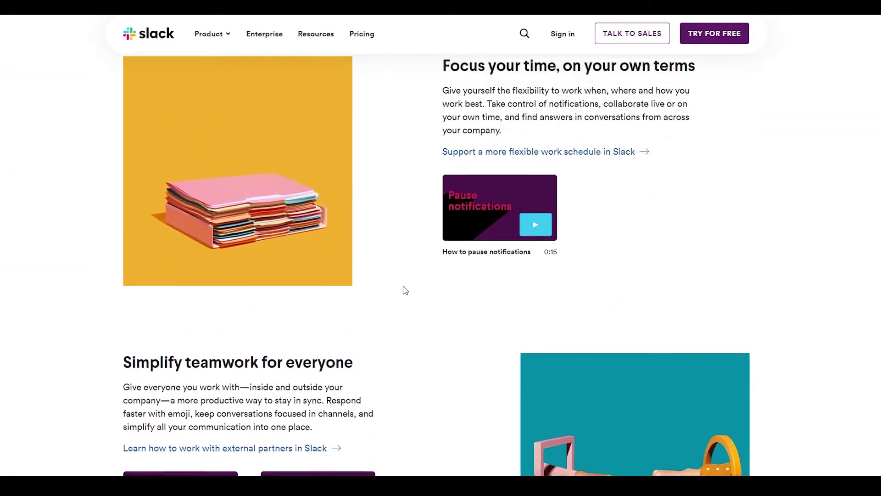
scroll(407, 292, up, 5)
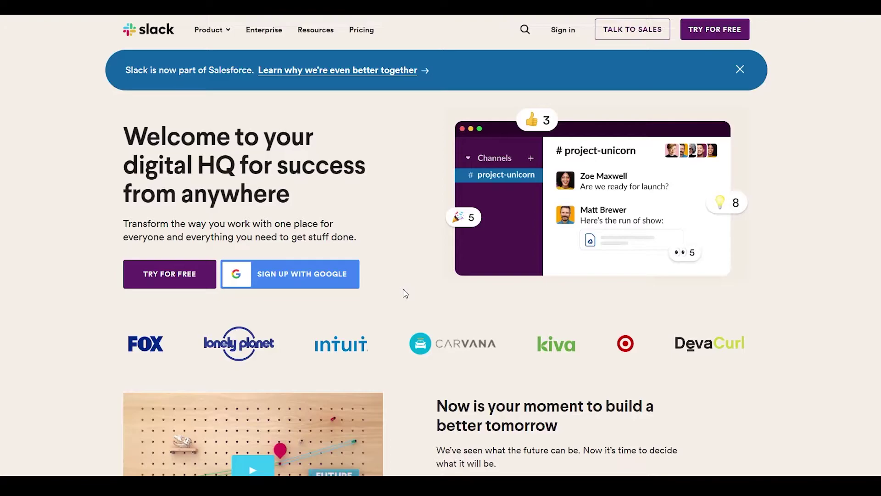
scroll(404, 291, down, 3)
scroll(406, 303, up, 3)
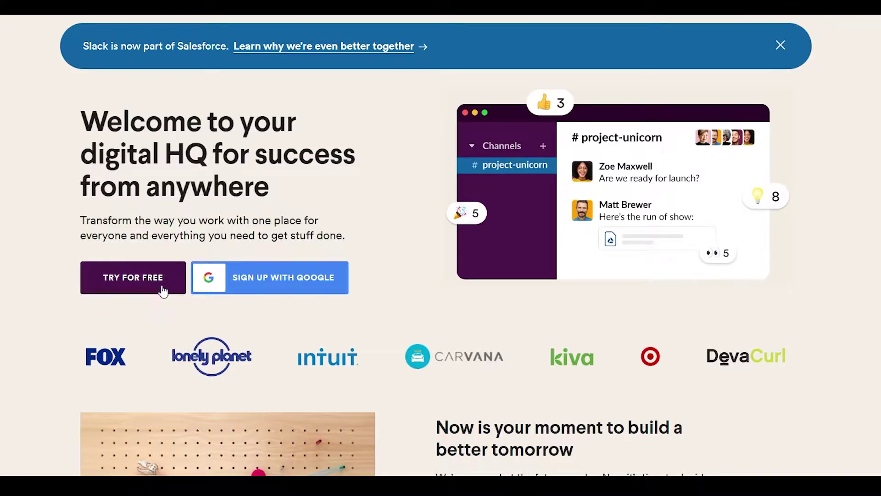
click(138, 283)
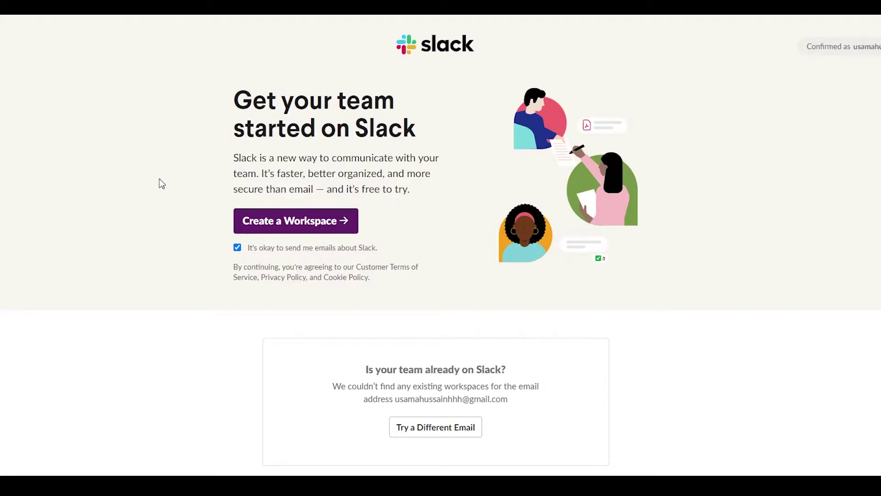
Step: Choose to create a new Slack workspace after confirming sign-up
scroll(286, 153, down, 1)
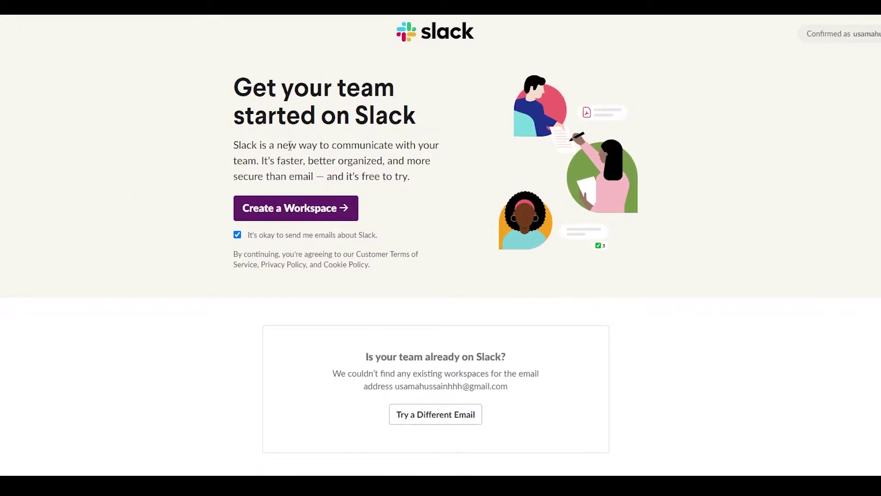
scroll(398, 120, up, 1)
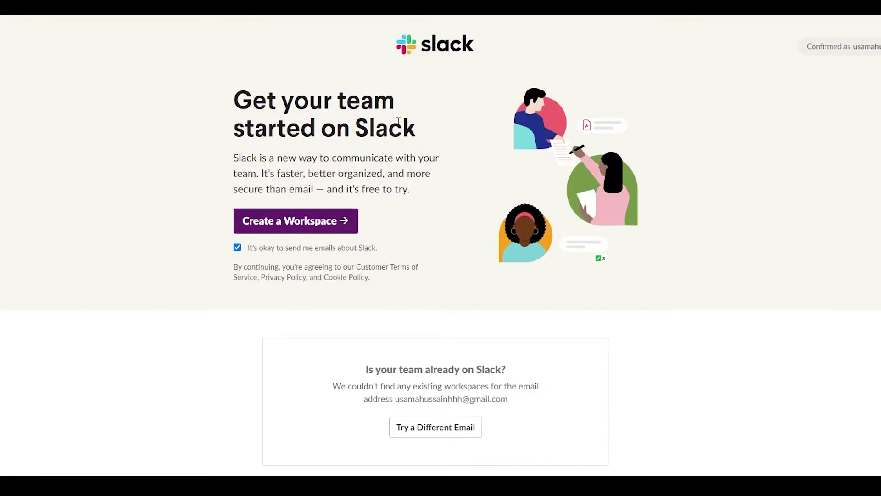
click(303, 227)
Step: Enter 'TEAM NAME' as the workspace name and advance through setup
click(299, 225)
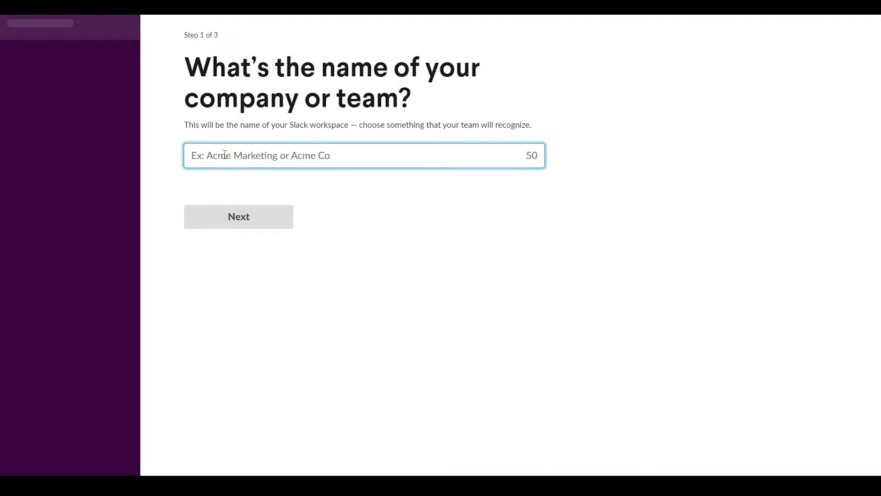
text(TEAM NAME)
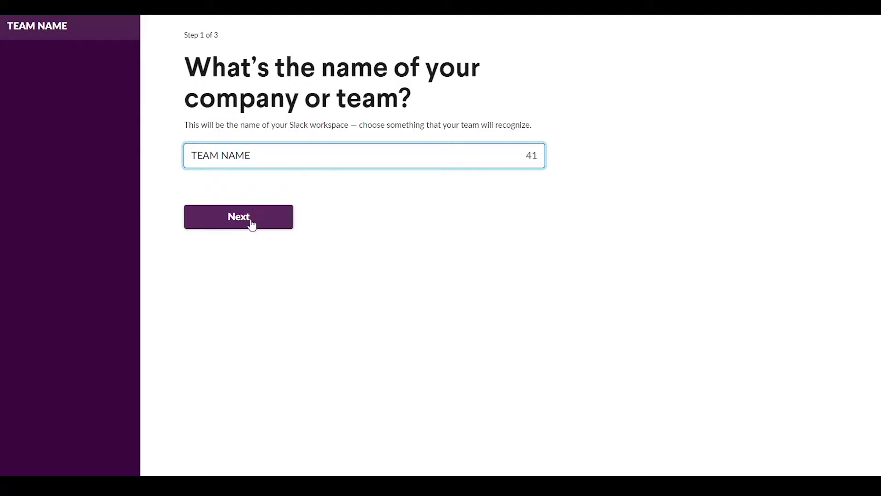
click(233, 214)
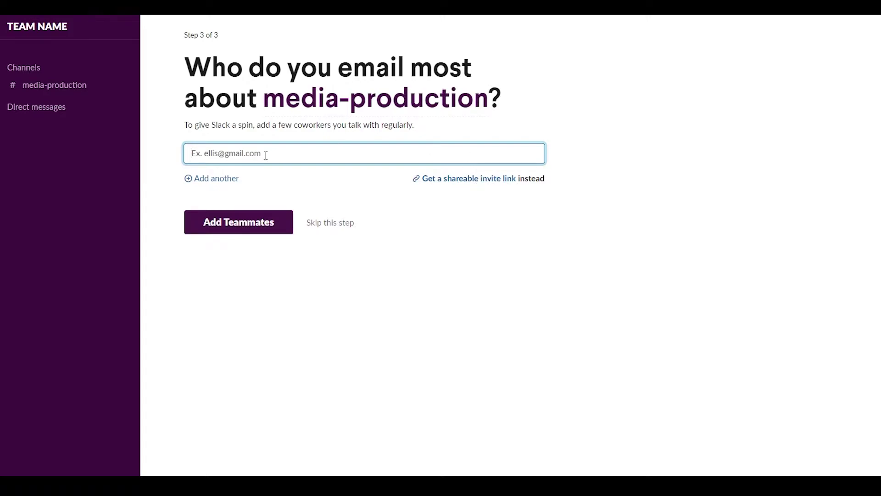
Step: Invite two coworkers by e-mail address and launch the workspace
key(ctrl+v)
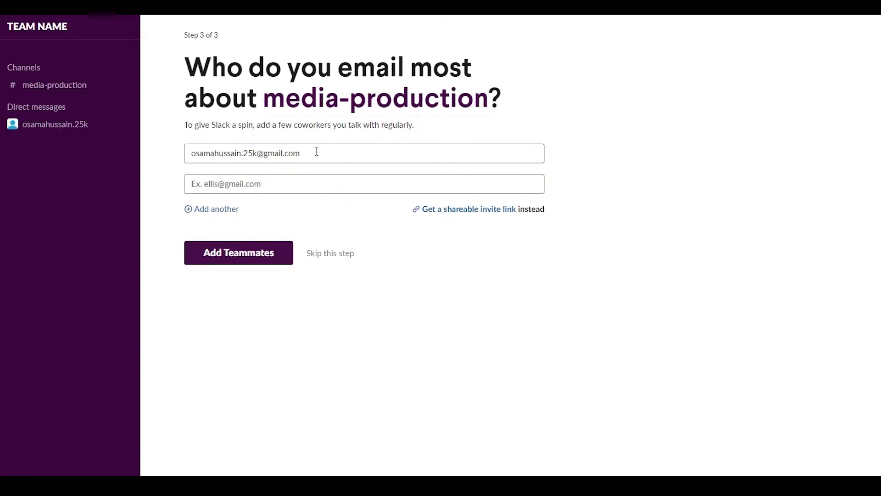
click(290, 187)
key(ctrl+v)
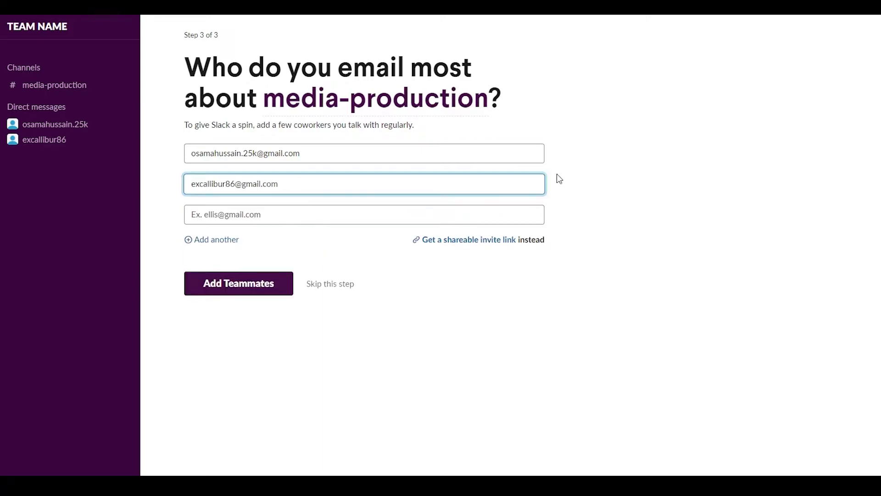
click(624, 174)
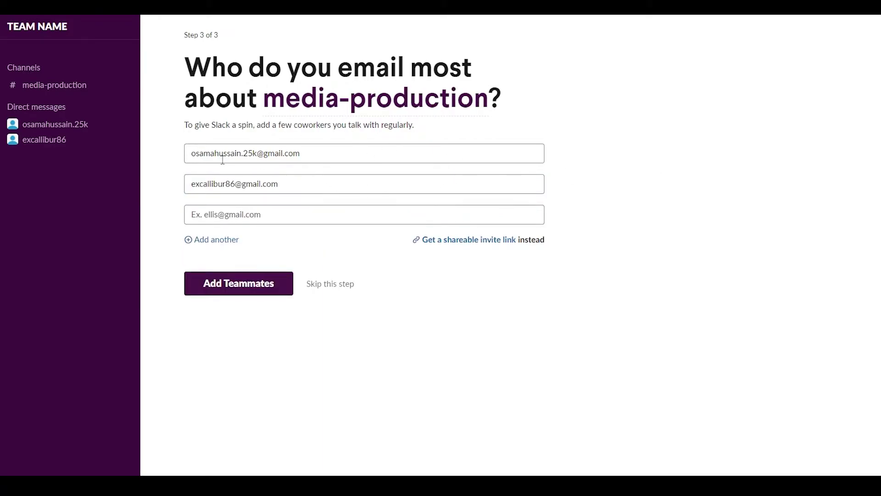
click(202, 296)
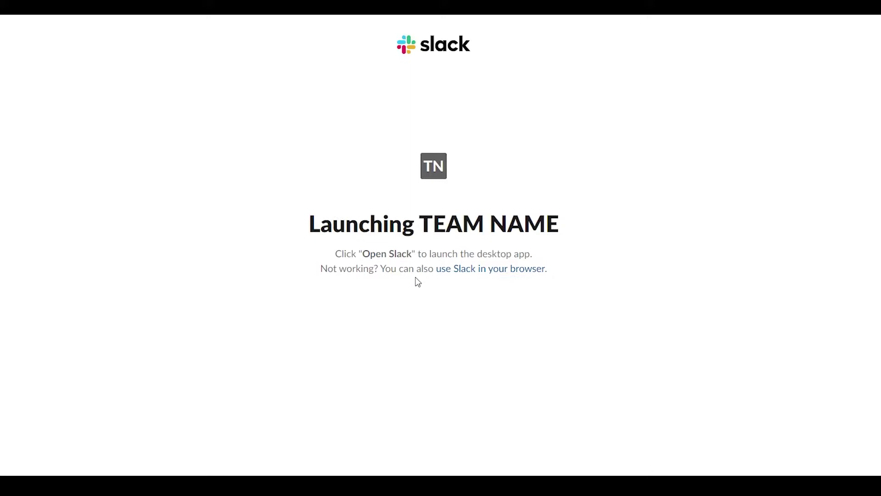
Step: Continue in the browser and dismiss the #media-production welcome popup
click(480, 276)
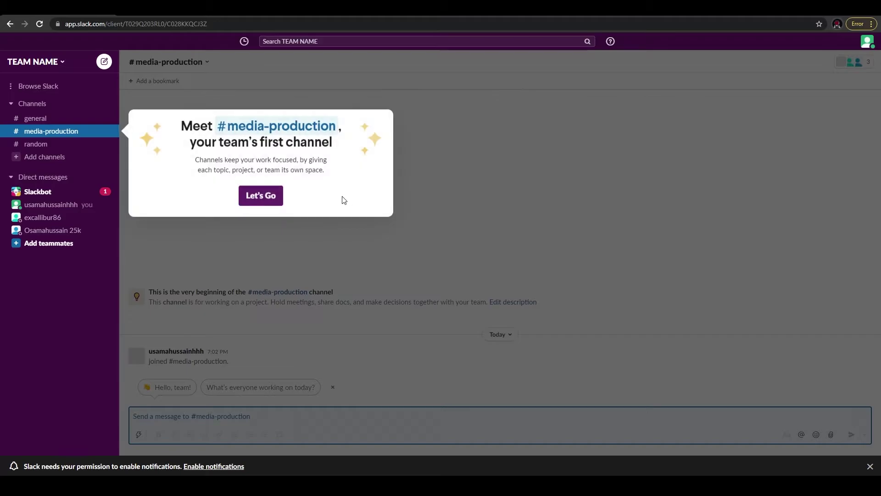
click(269, 198)
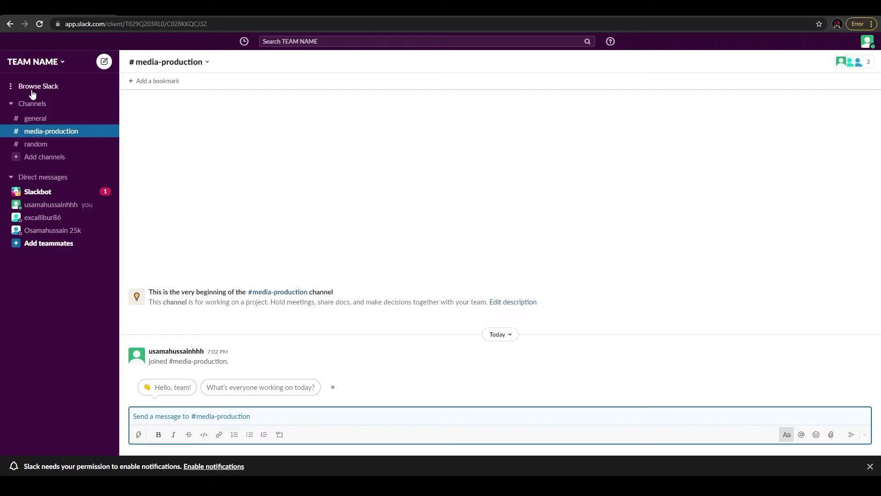
click(12, 88)
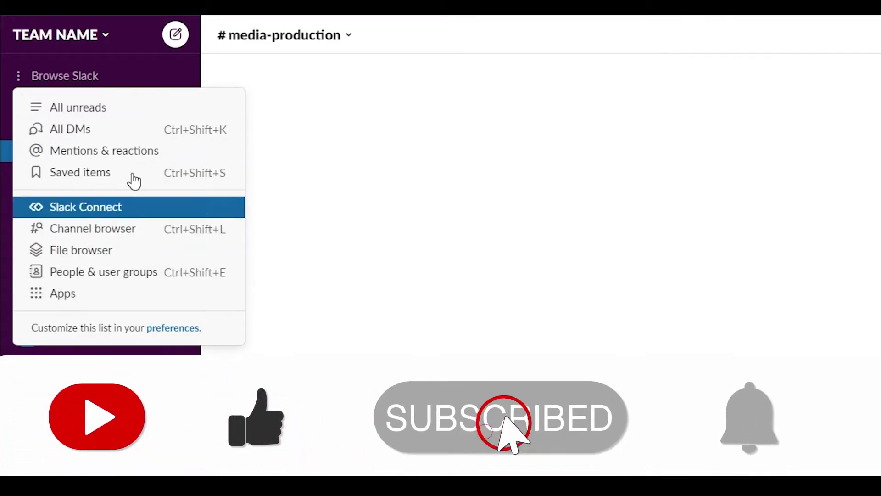
click(286, 126)
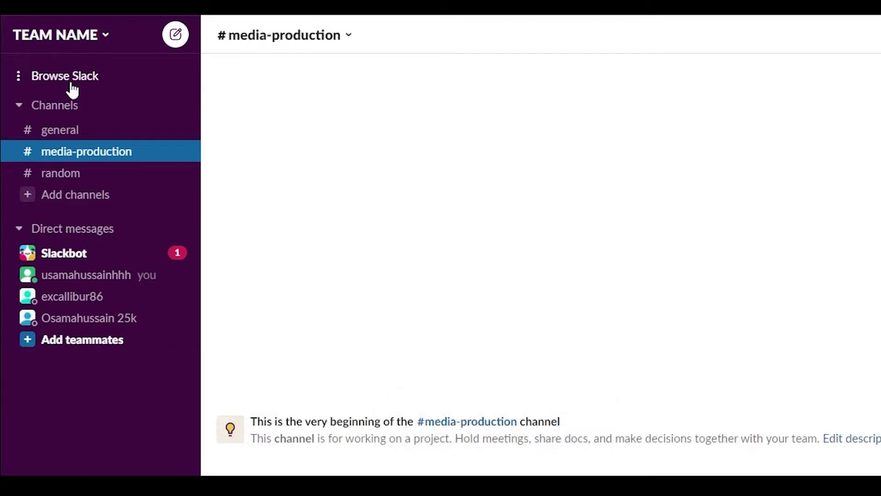
click(18, 106)
click(19, 105)
click(60, 131)
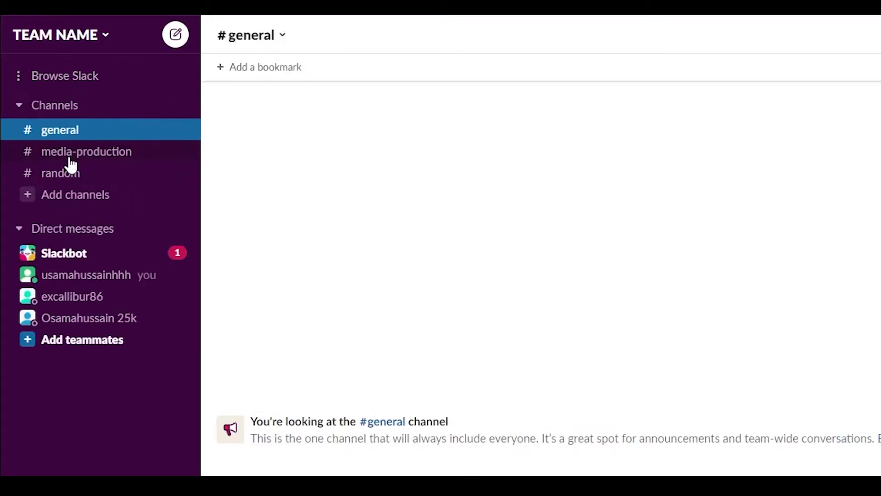
click(99, 157)
click(89, 173)
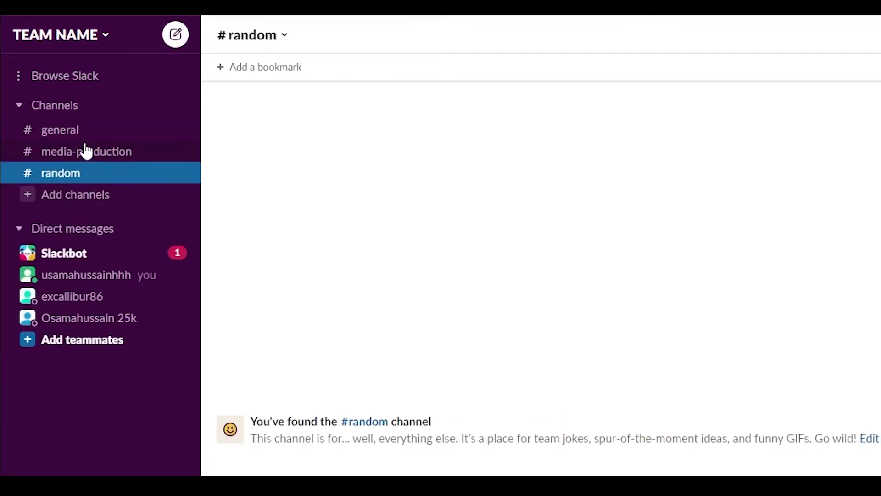
click(86, 151)
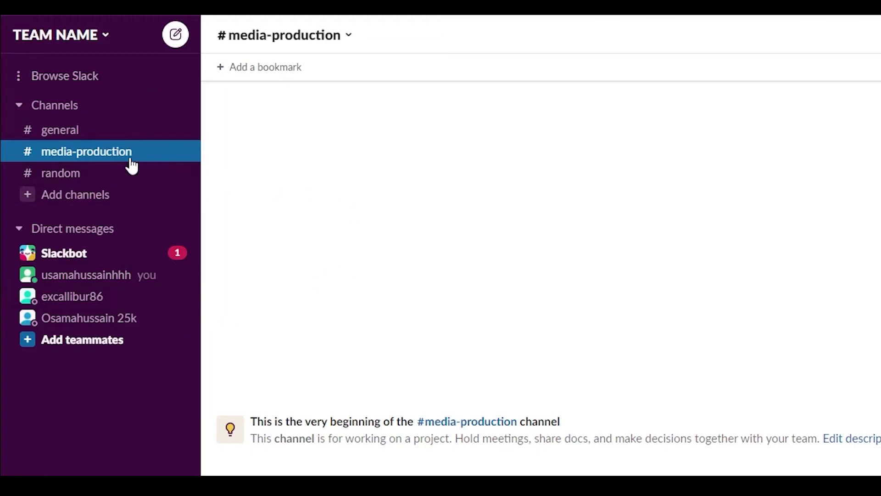
click(67, 133)
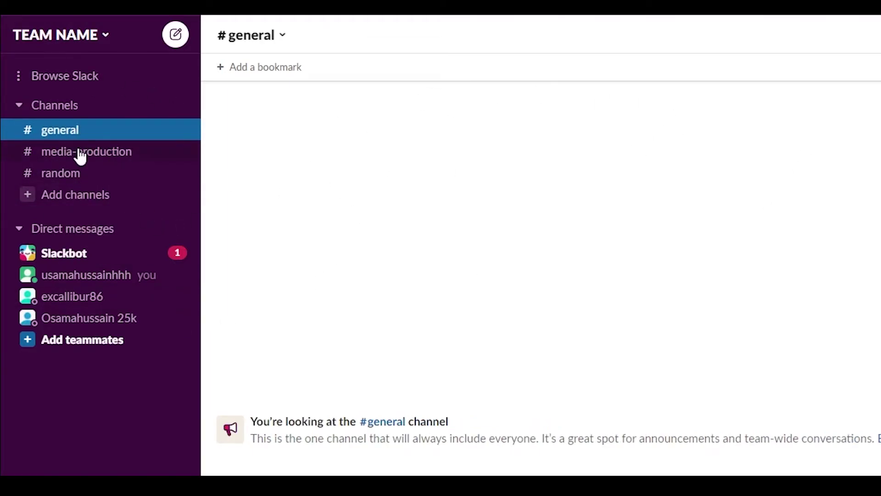
click(78, 154)
click(69, 134)
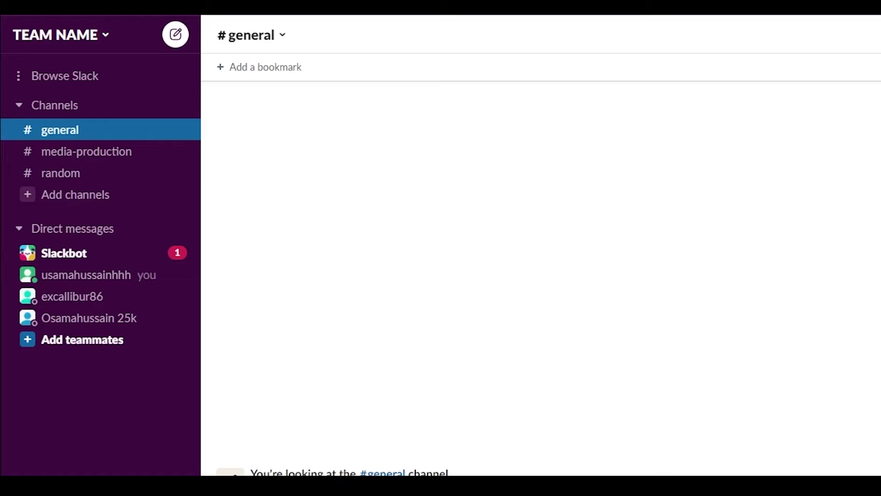
click(97, 161)
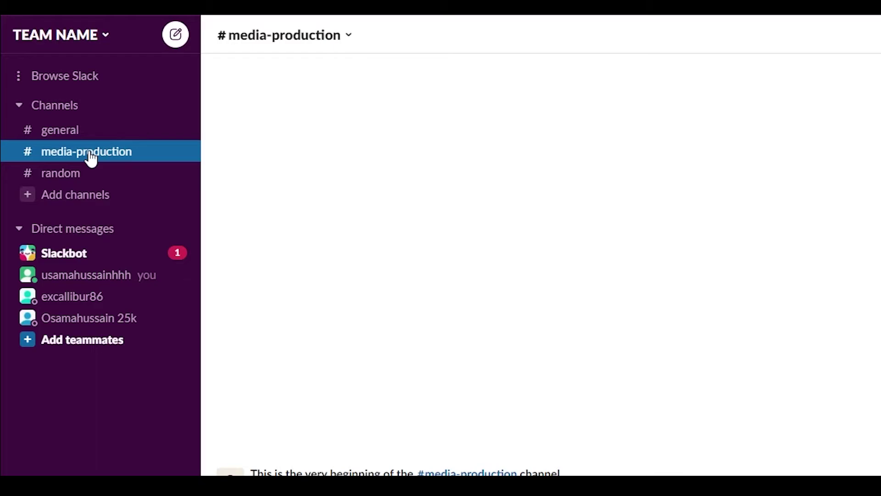
Step: Open #media-production channel details and review its member list without adding anyone
click(346, 38)
click(613, 134)
click(553, 140)
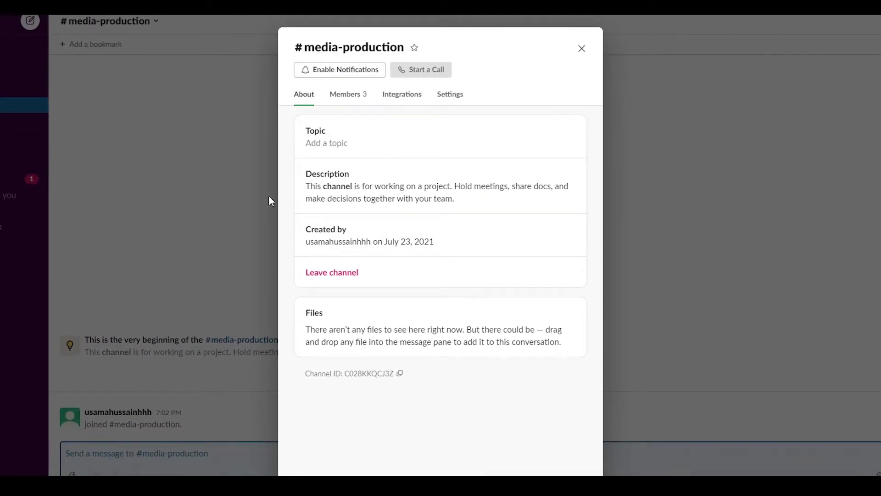
click(354, 96)
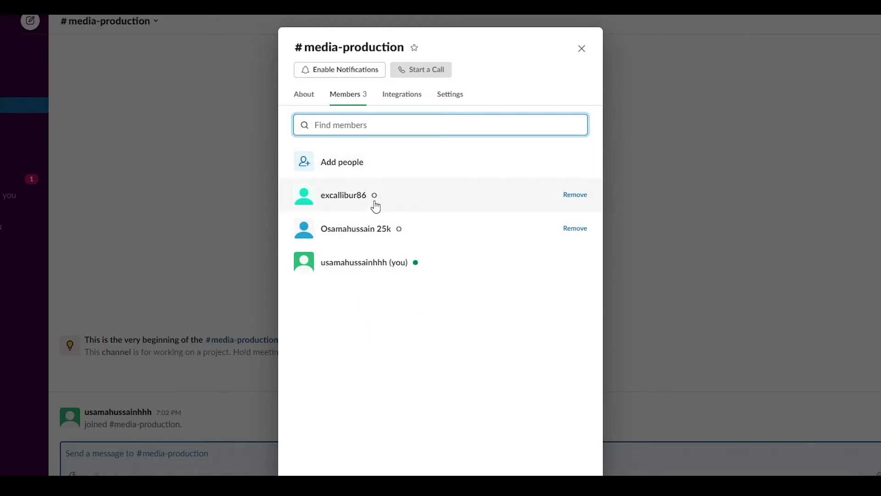
mouse_move(373, 196)
click(329, 166)
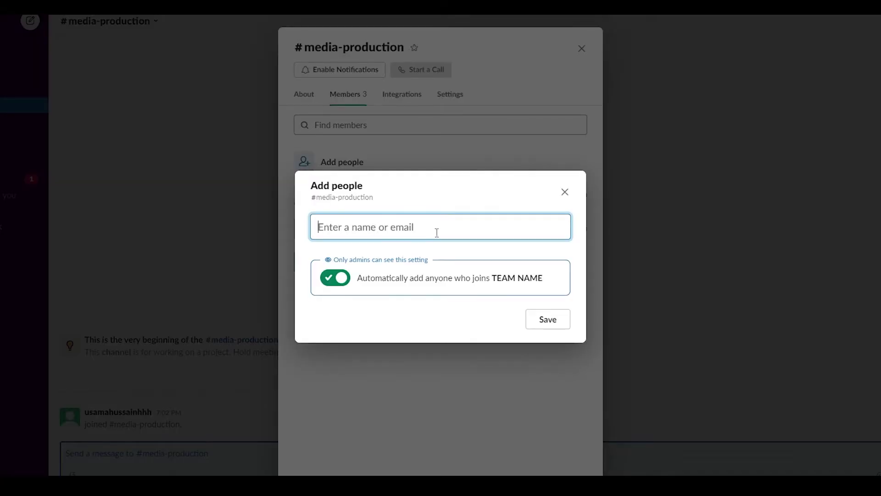
click(564, 193)
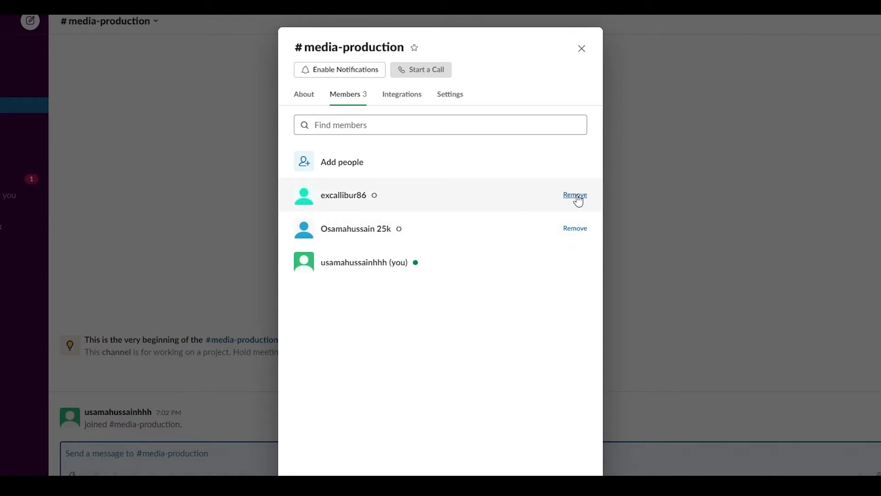
Step: Remove one teammate from #media-production and close the channel details
click(577, 229)
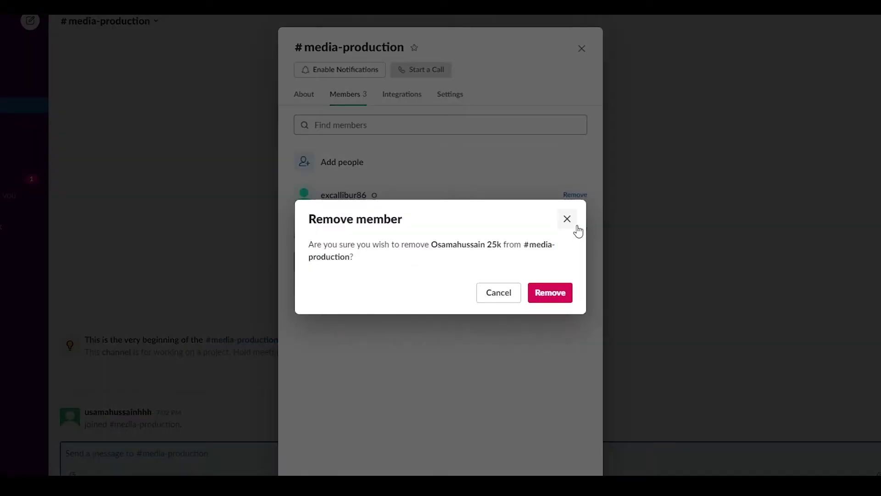
click(542, 296)
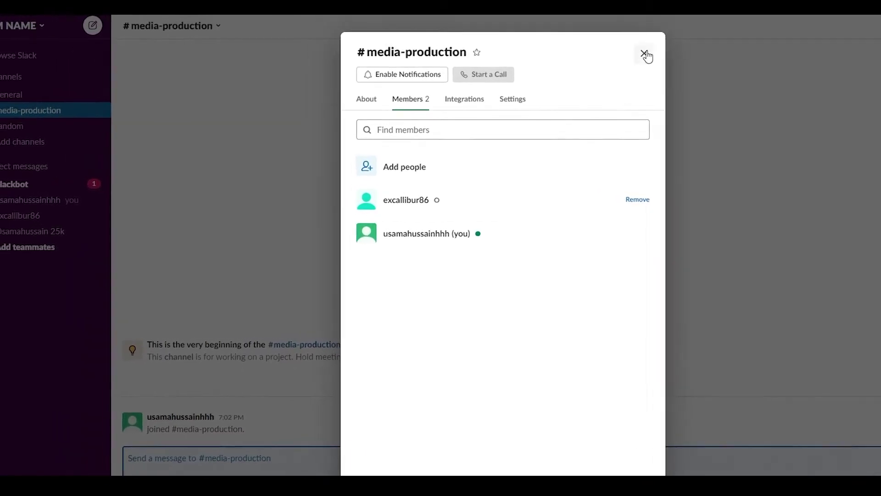
click(601, 49)
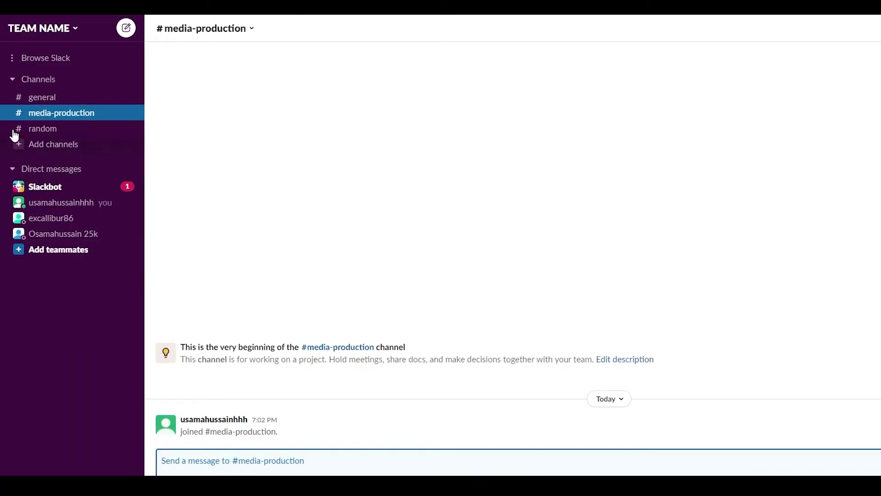
Step: Browse the sidebar channels, settle on #general, and bring up the Add channels options
click(42, 130)
click(48, 99)
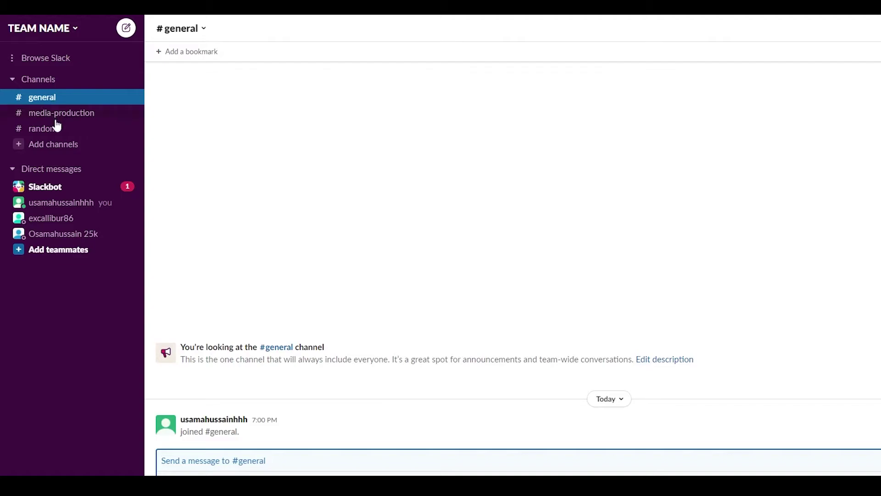
click(50, 114)
click(46, 104)
click(54, 147)
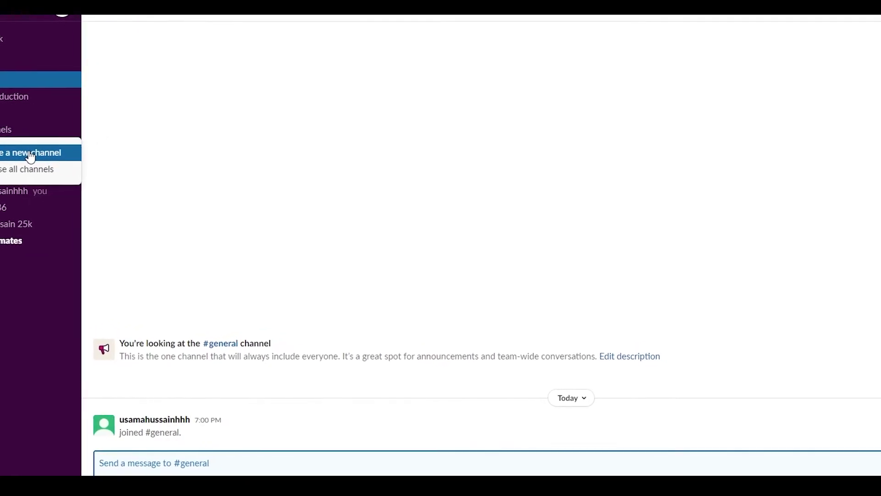
Step: Fill in a new channel named 'script-writters' described as 'This channel is solely for Script writing'
click(96, 169)
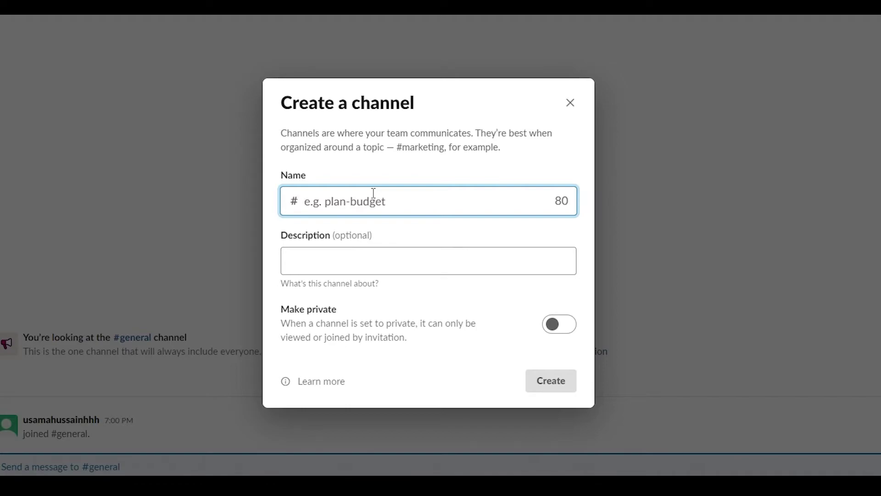
text(script-writters)
click(386, 258)
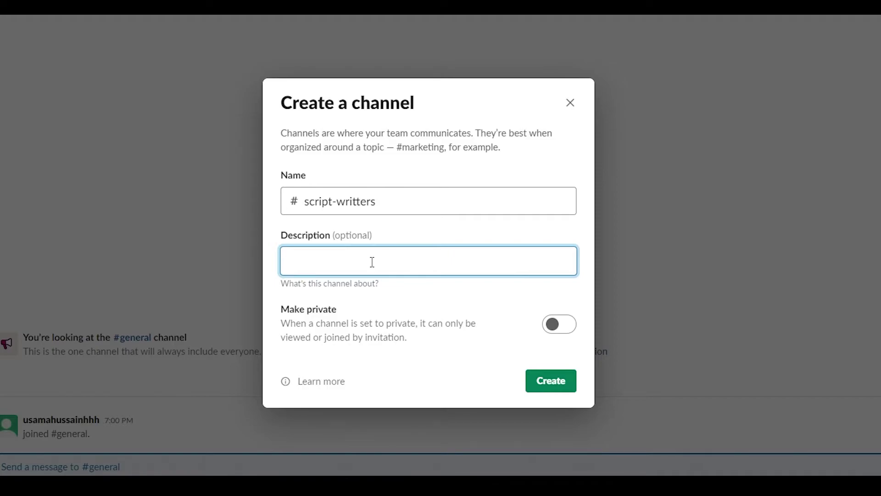
text(This channel is solely  for Script writing)
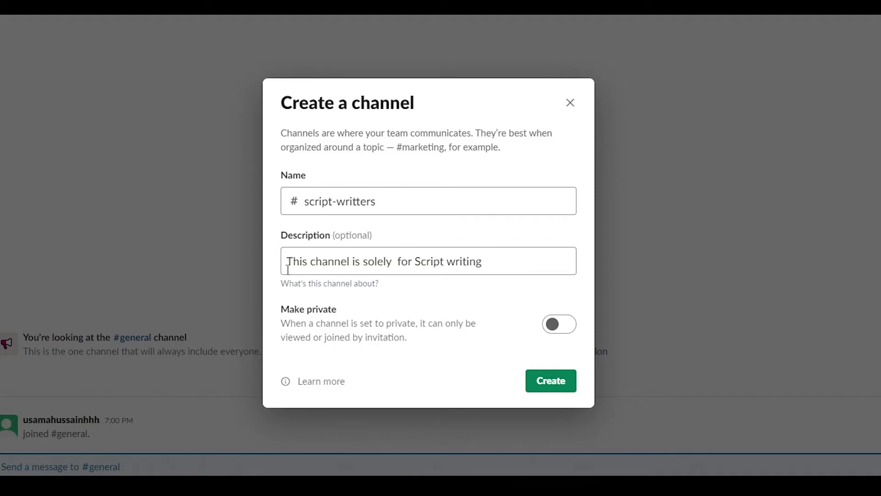
Step: Create #script-writters and add one specific teammate, found by name search, to it
key(Return)
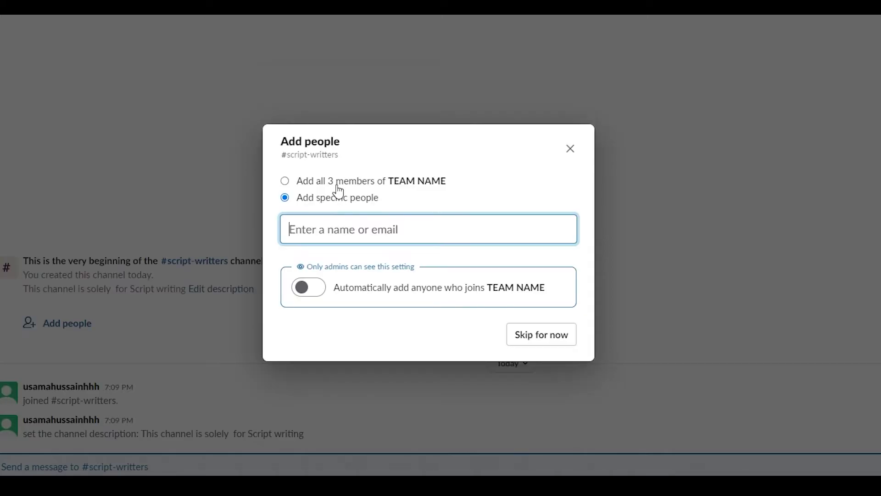
click(309, 182)
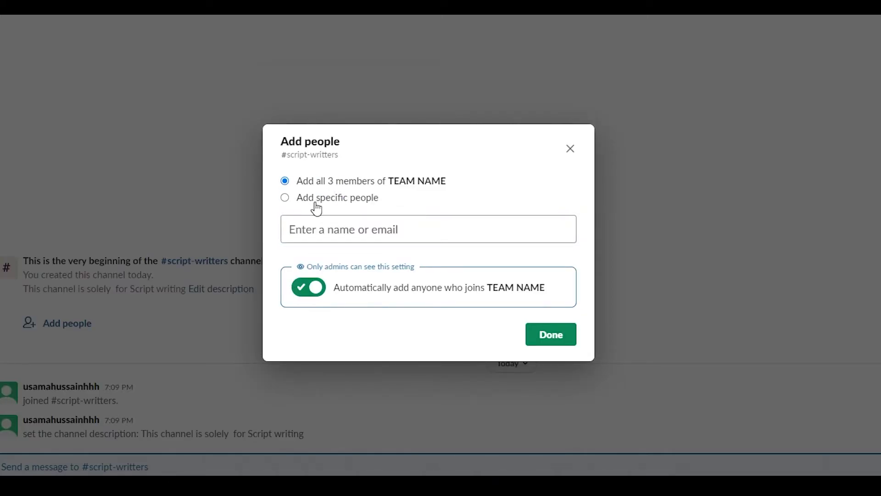
click(317, 209)
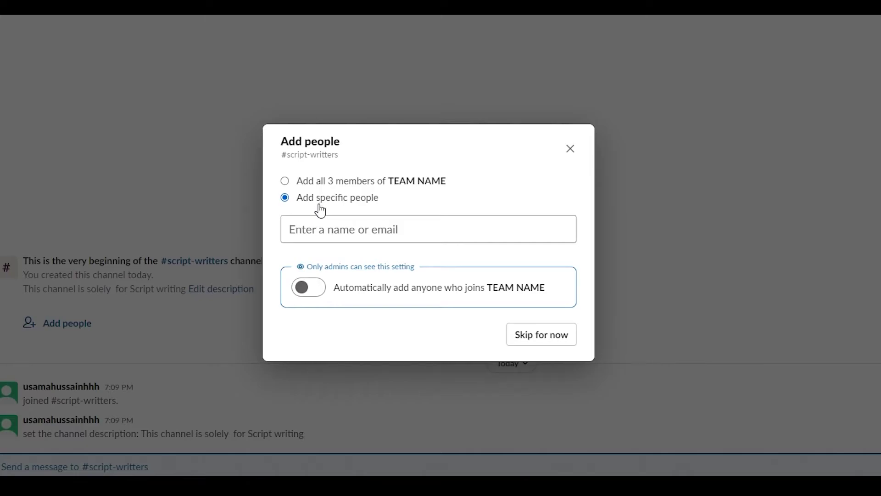
click(316, 228)
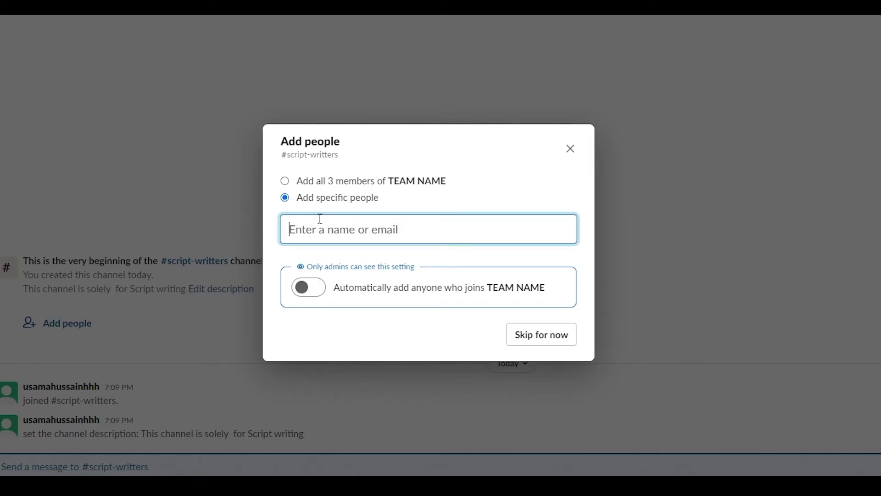
text(osa)
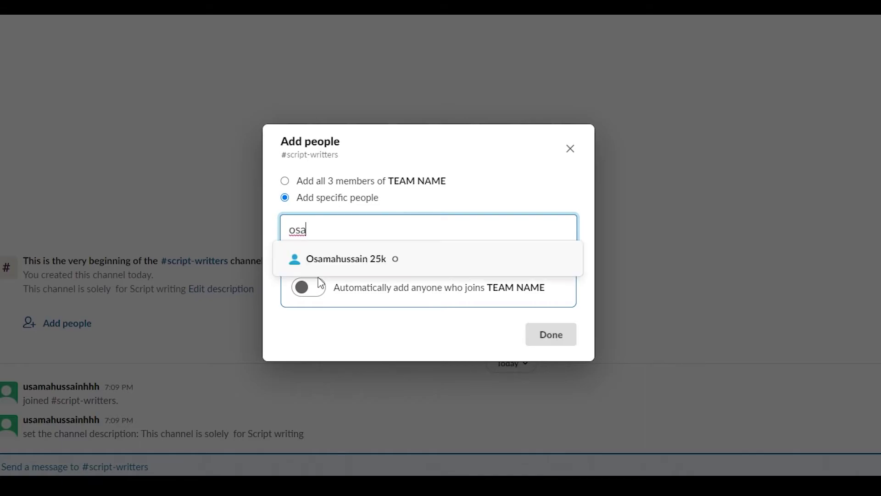
click(345, 258)
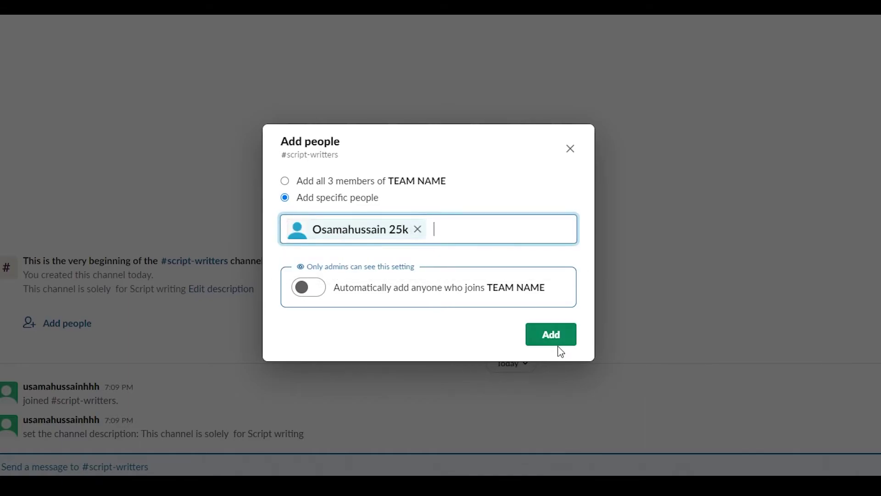
click(552, 335)
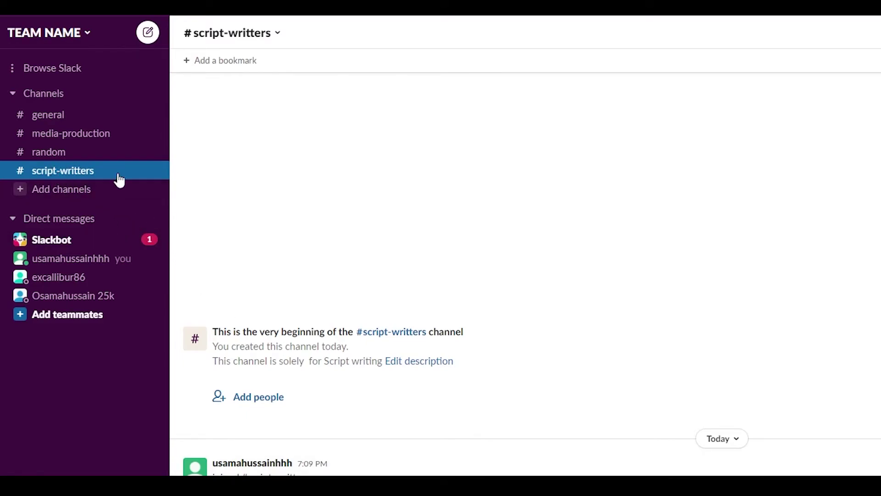
Step: Return to #general and begin typing the greeting 'hi' in its message box
click(49, 115)
click(52, 136)
click(59, 171)
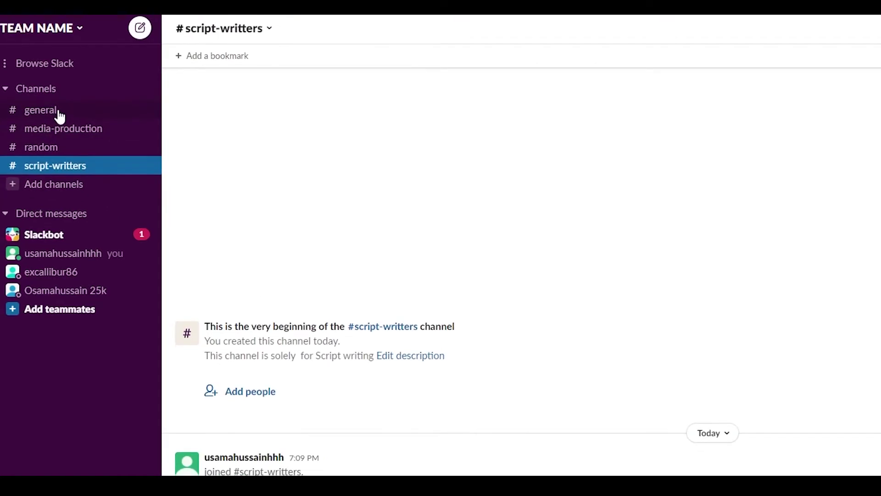
click(59, 114)
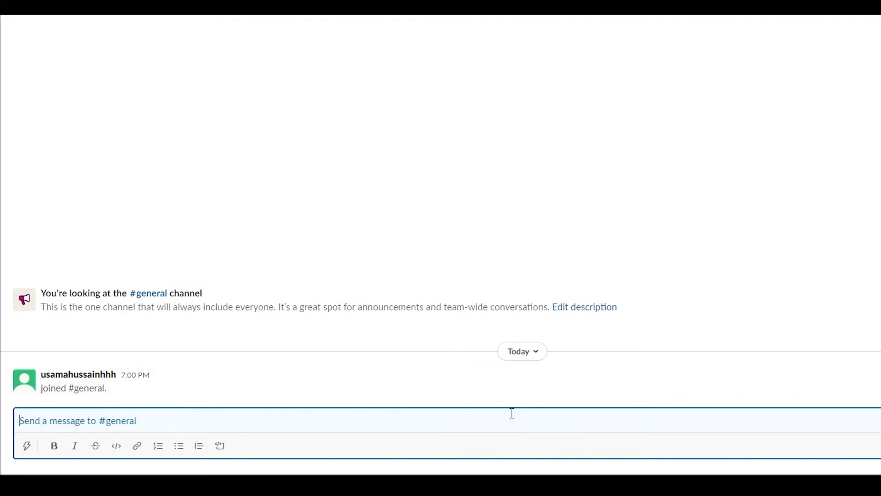
text(hi)
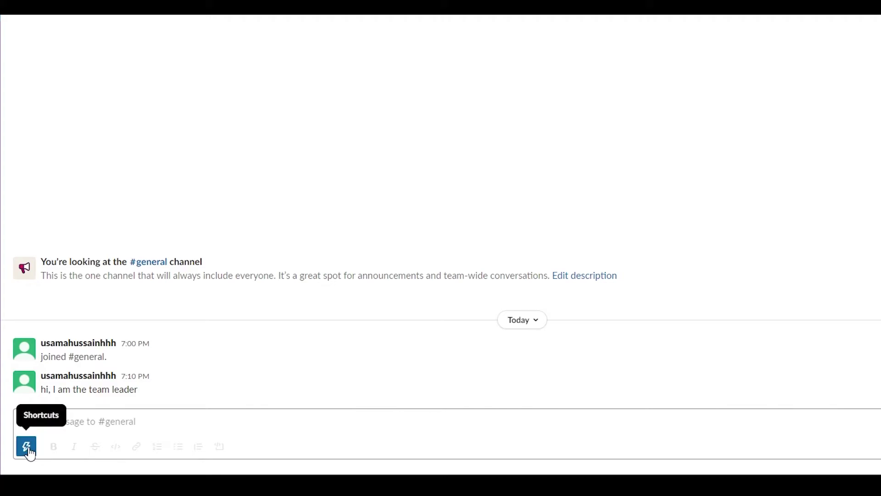
click(26, 450)
scroll(120, 351, down, 1)
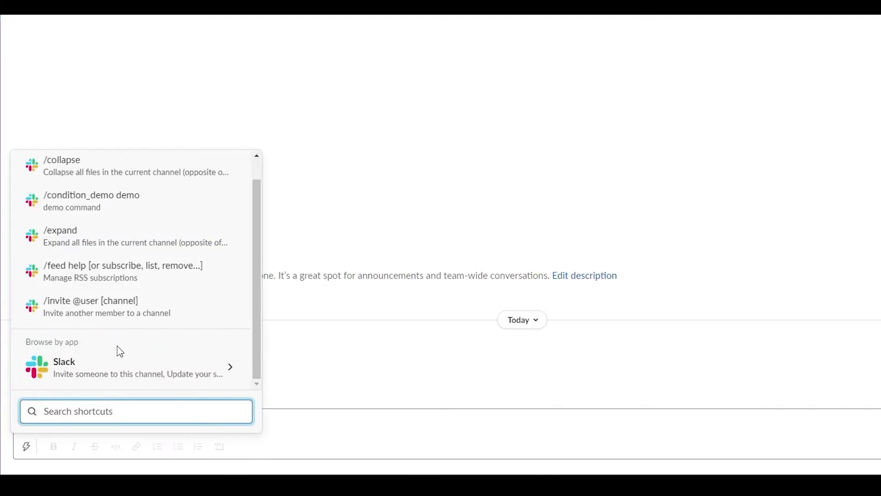
scroll(129, 321, up, 1)
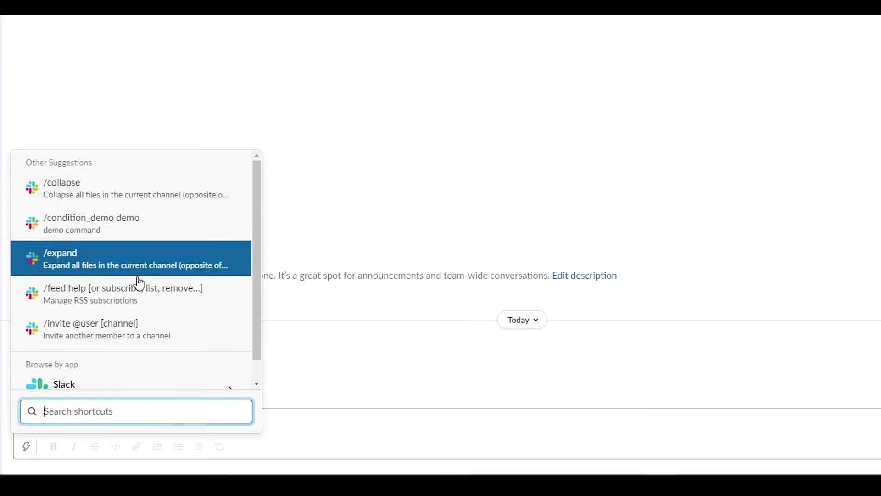
scroll(134, 345, down, 1)
scroll(110, 248, up, 1)
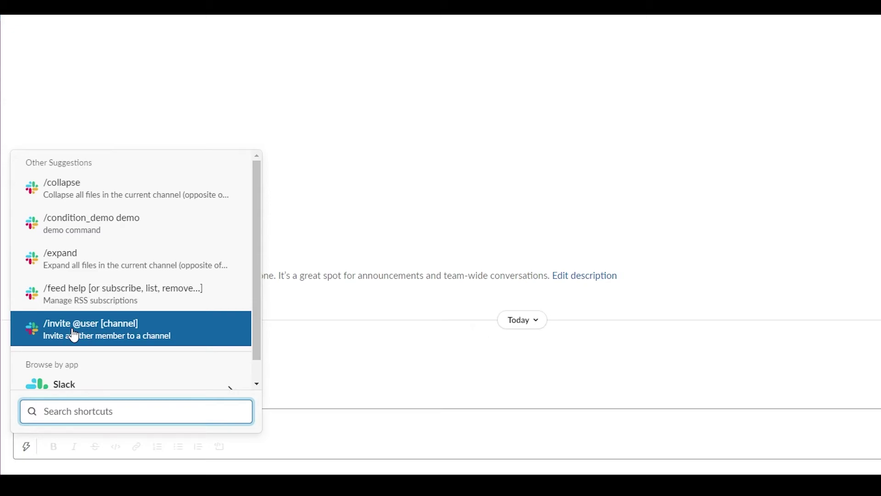
key(Escape)
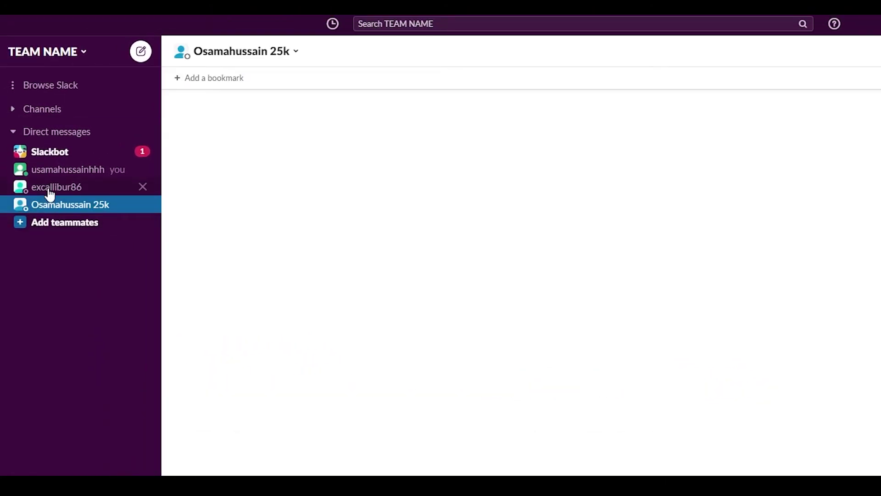
Step: Step through each teammate's direct message, ending on your own DM space
click(50, 192)
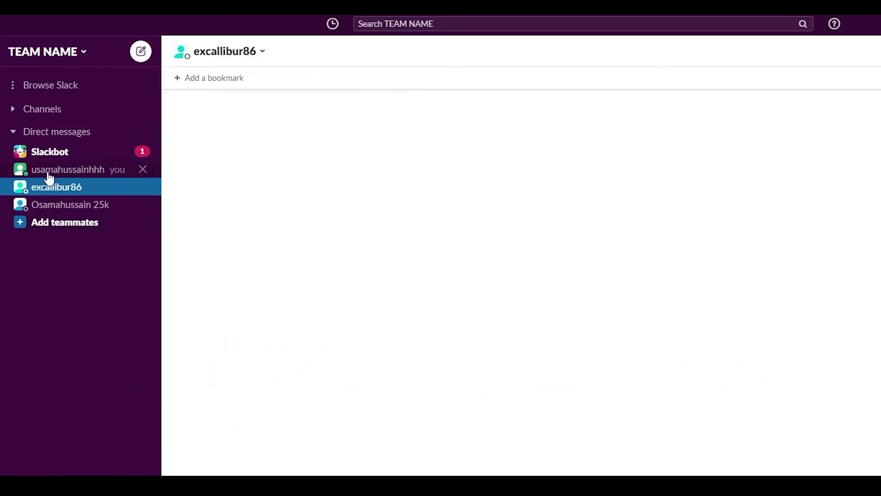
click(48, 170)
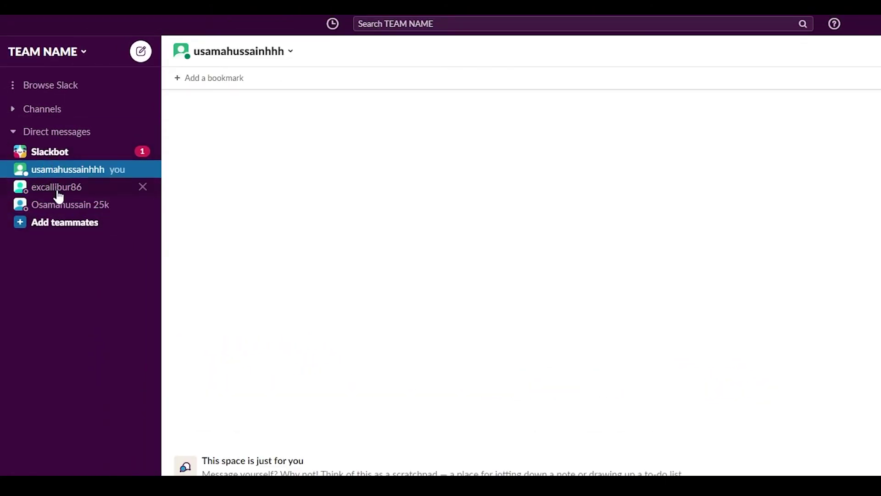
click(55, 208)
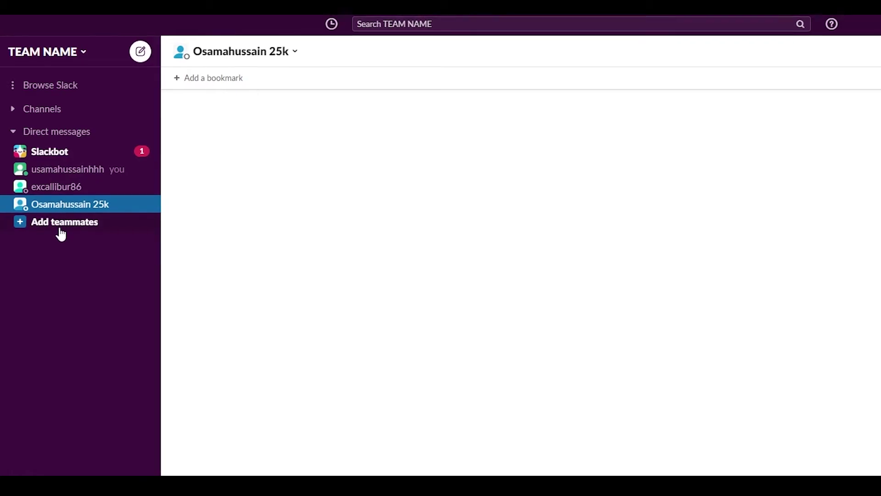
click(80, 171)
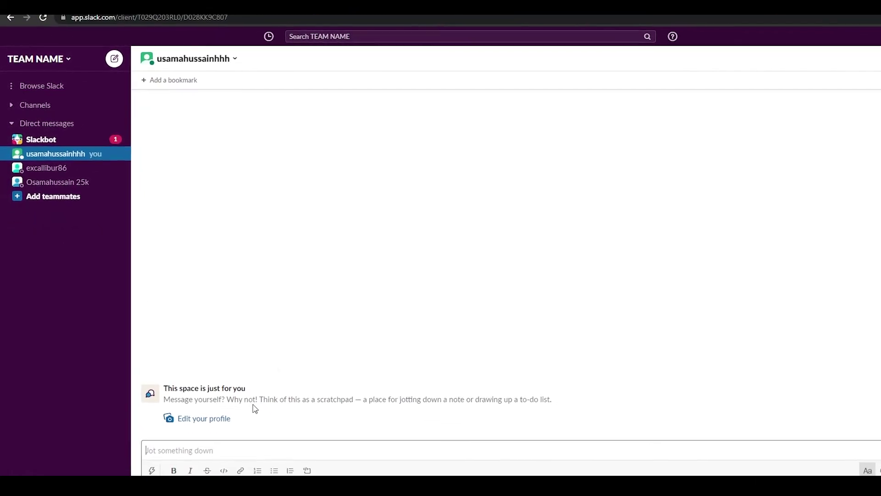